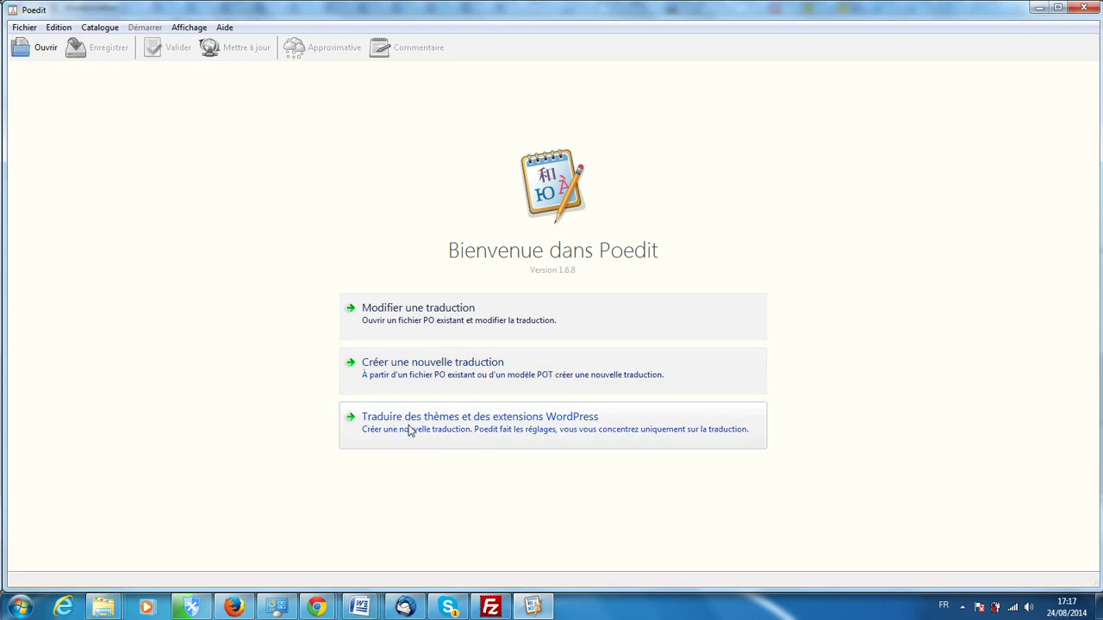
# - Try to create a WordPress translation from the front-end-publishing plugin folder
pyautogui.click(443, 428)
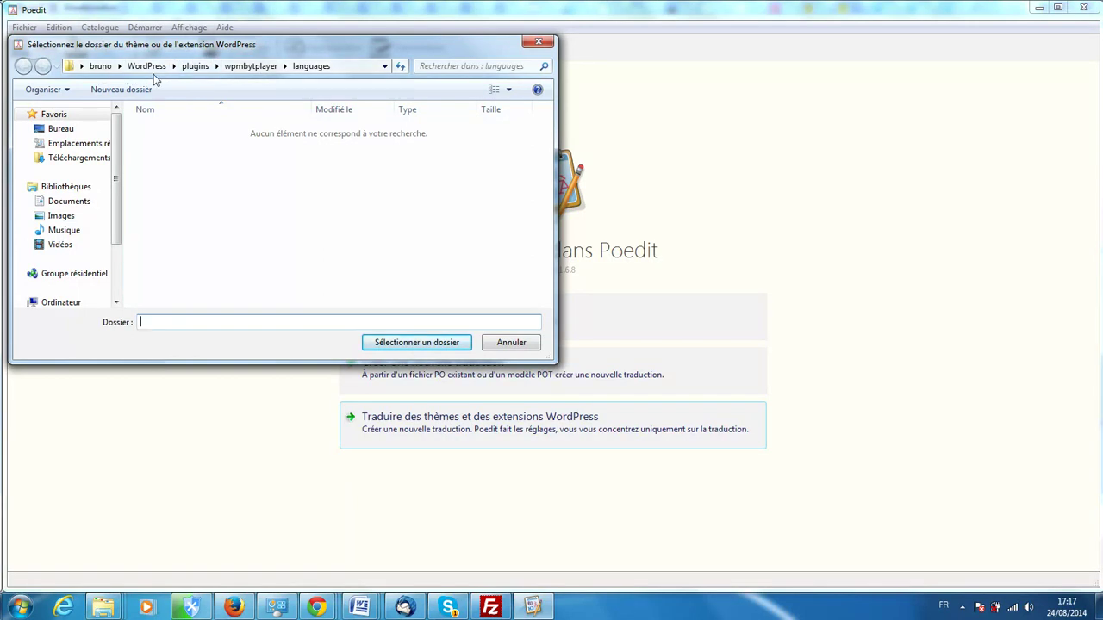
pyautogui.click(195, 68)
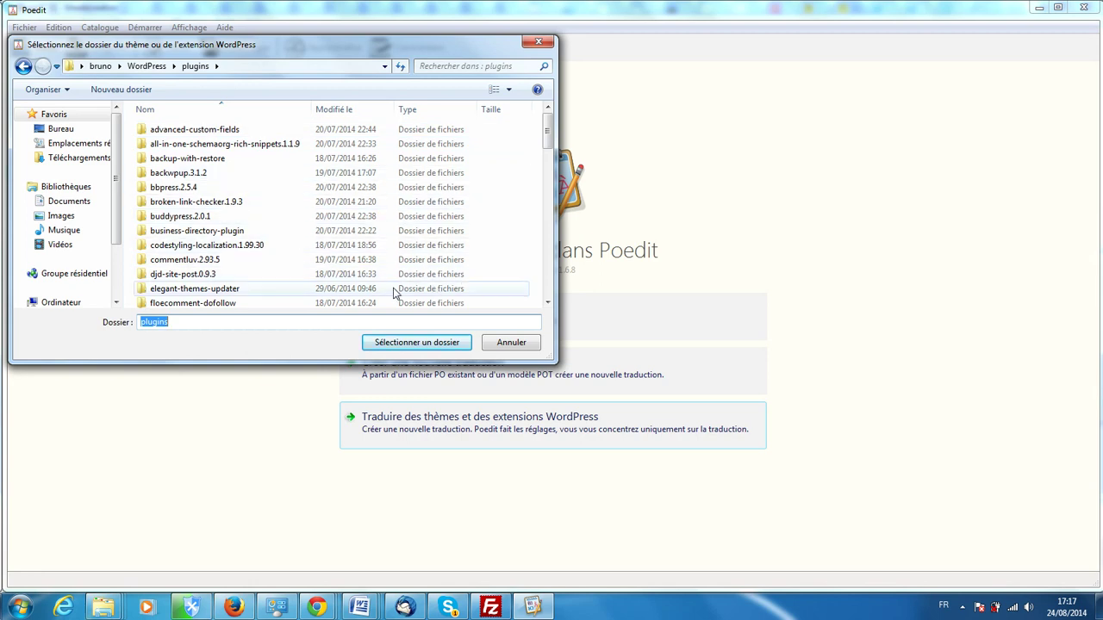
pyautogui.moveTo(546, 138); pyautogui.dragTo(548, 148)
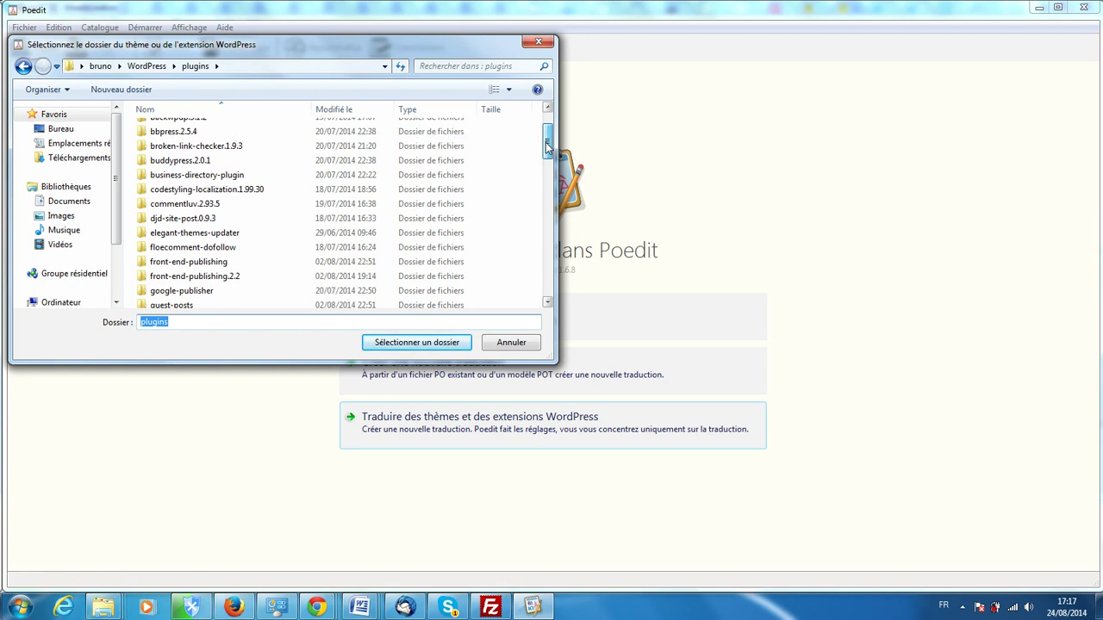
pyautogui.doubleClick(193, 264)
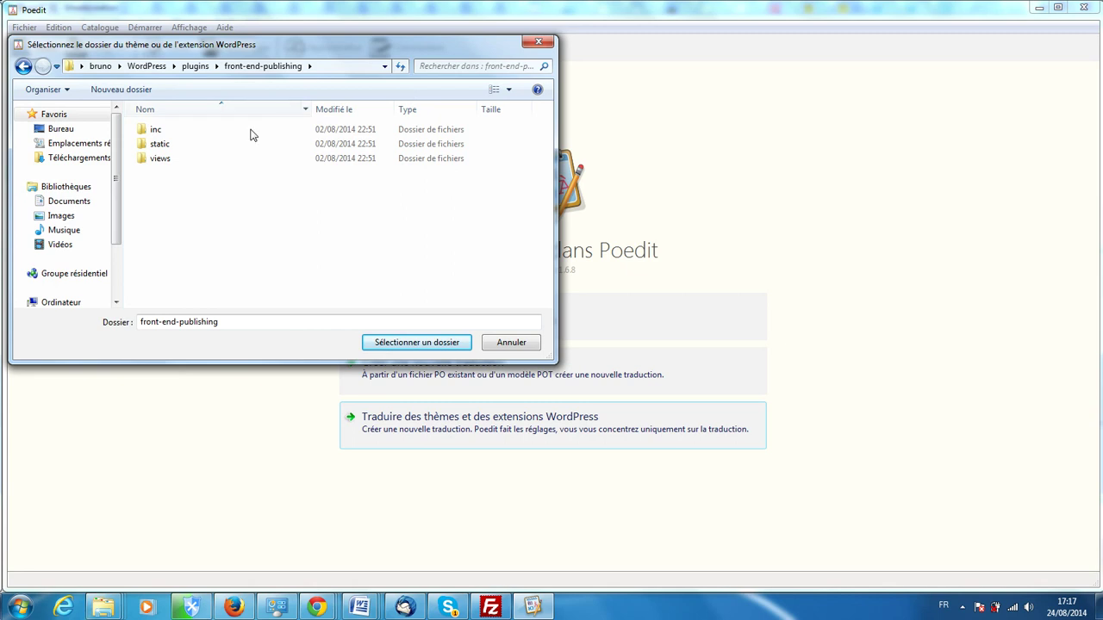
pyautogui.click(195, 67)
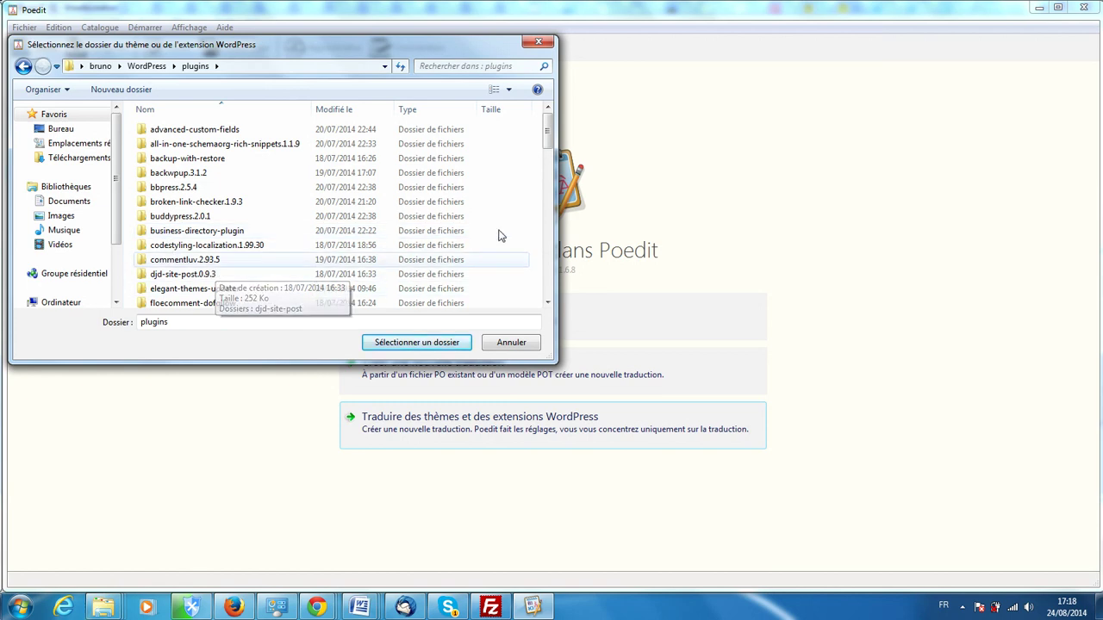
pyautogui.click(549, 304)
pyautogui.click(548, 304)
pyautogui.click(549, 304)
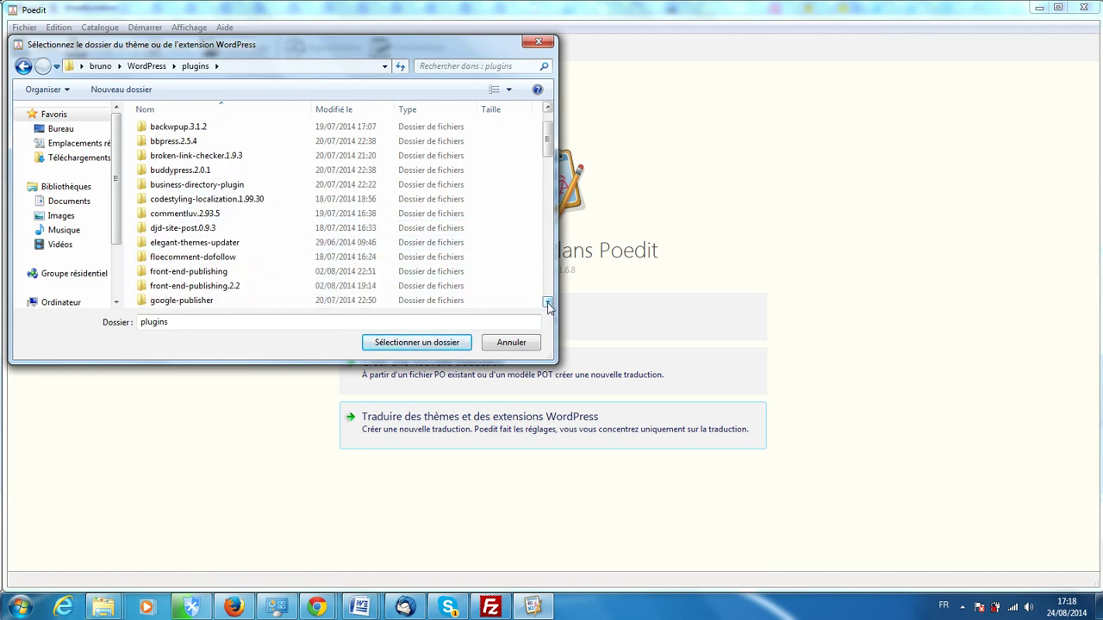
pyautogui.click(168, 274)
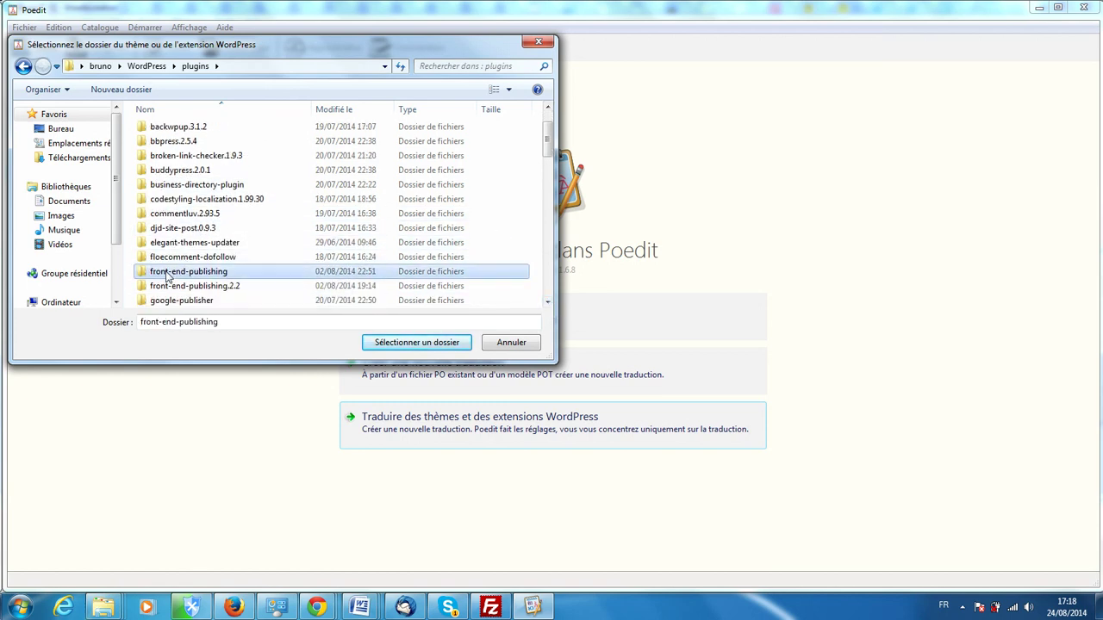
pyautogui.click(407, 342)
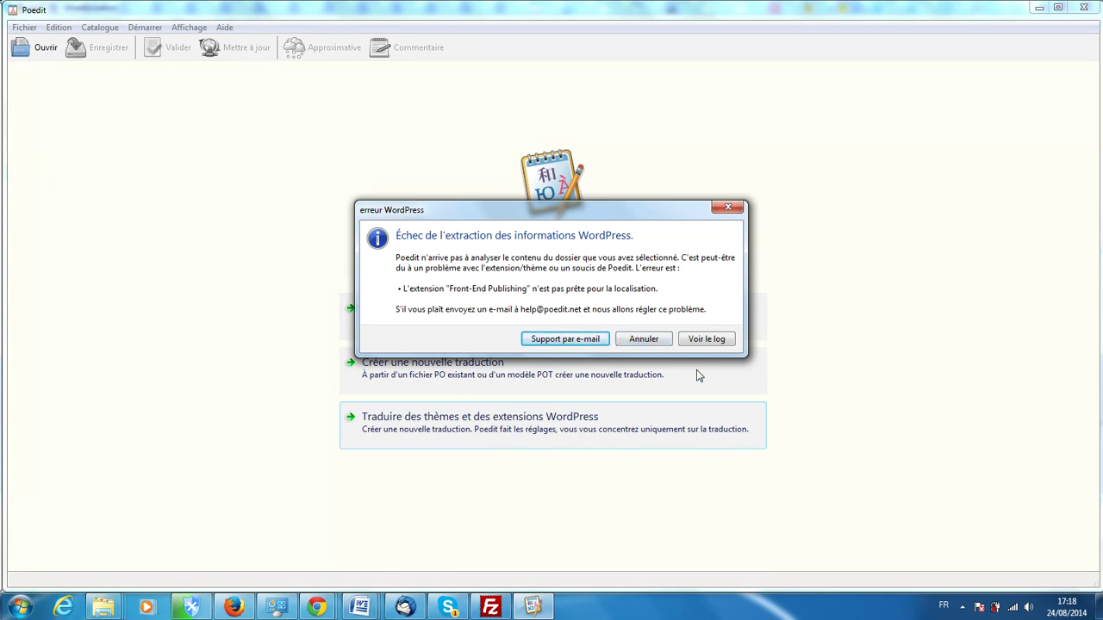
pyautogui.click(648, 341)
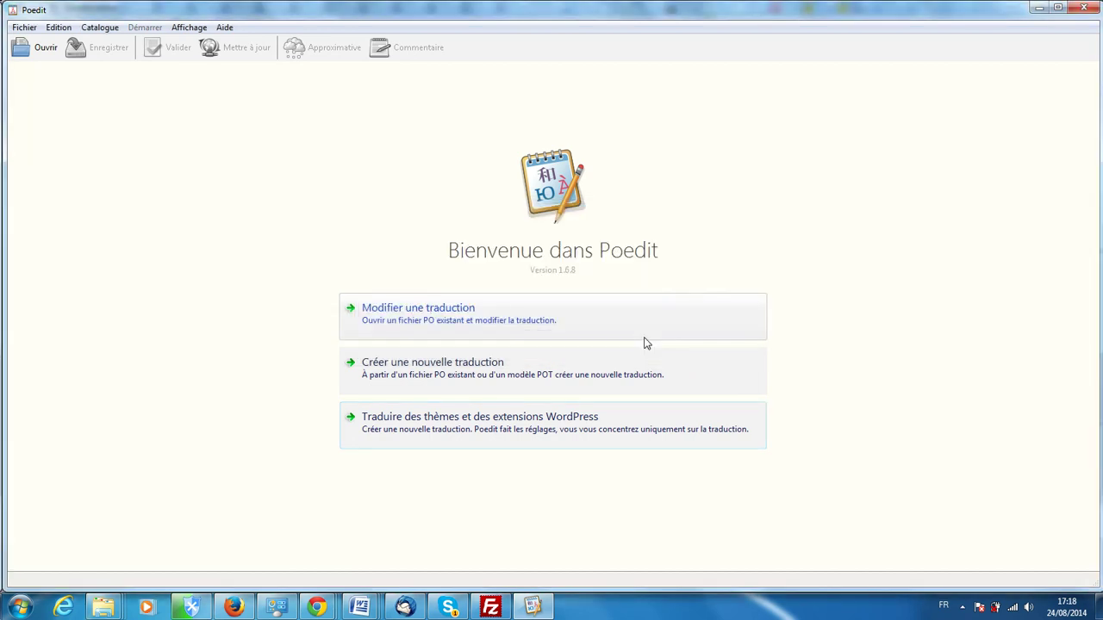
# - Create a WordPress translation from the imsanity folder inside the imsanity plugin folder, with français (France) as the language
pyautogui.click(407, 420)
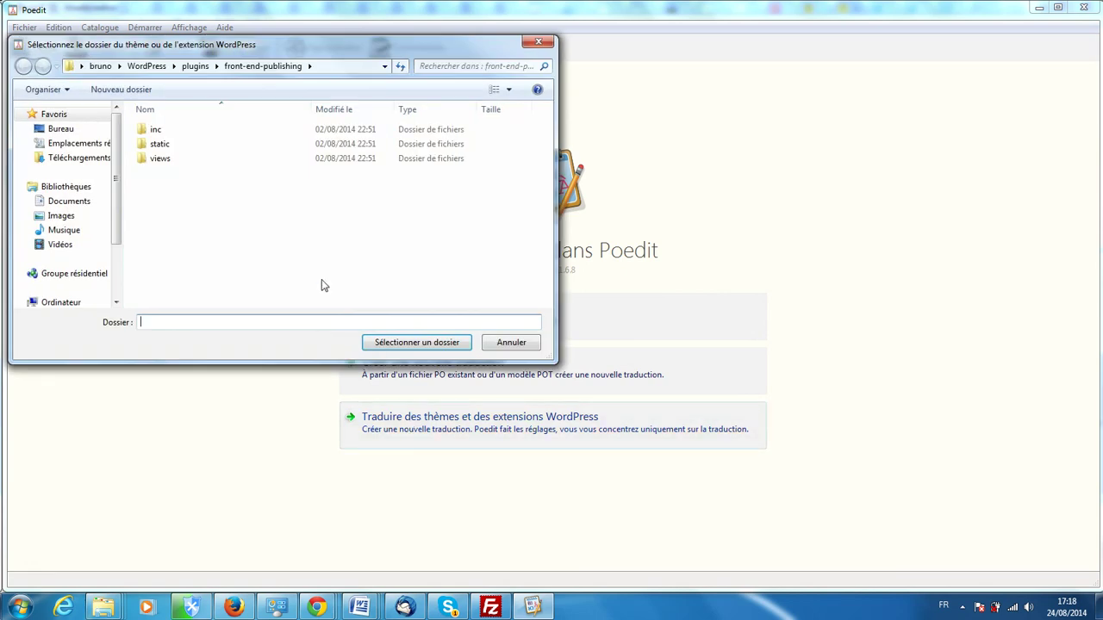
pyautogui.click(196, 67)
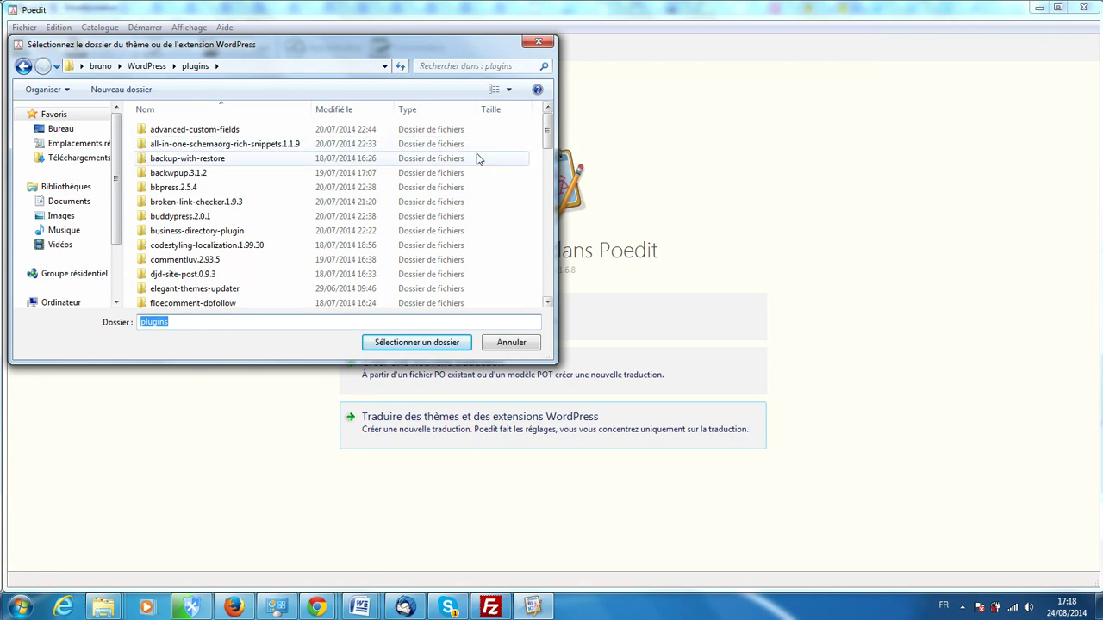
pyautogui.moveTo(546, 131); pyautogui.dragTo(548, 181)
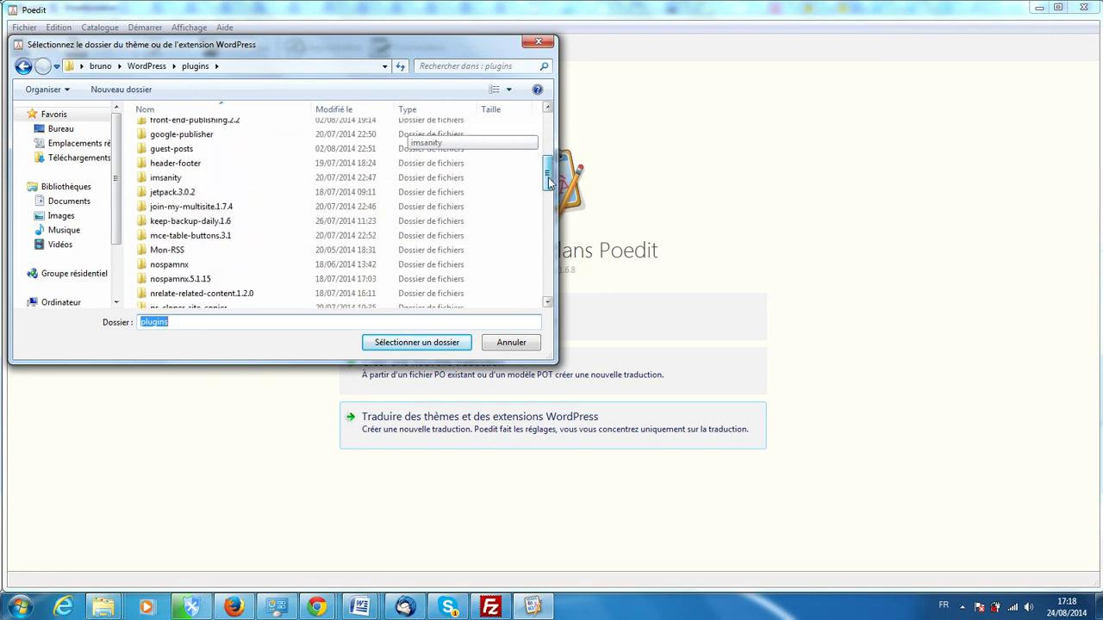
pyautogui.doubleClick(164, 179)
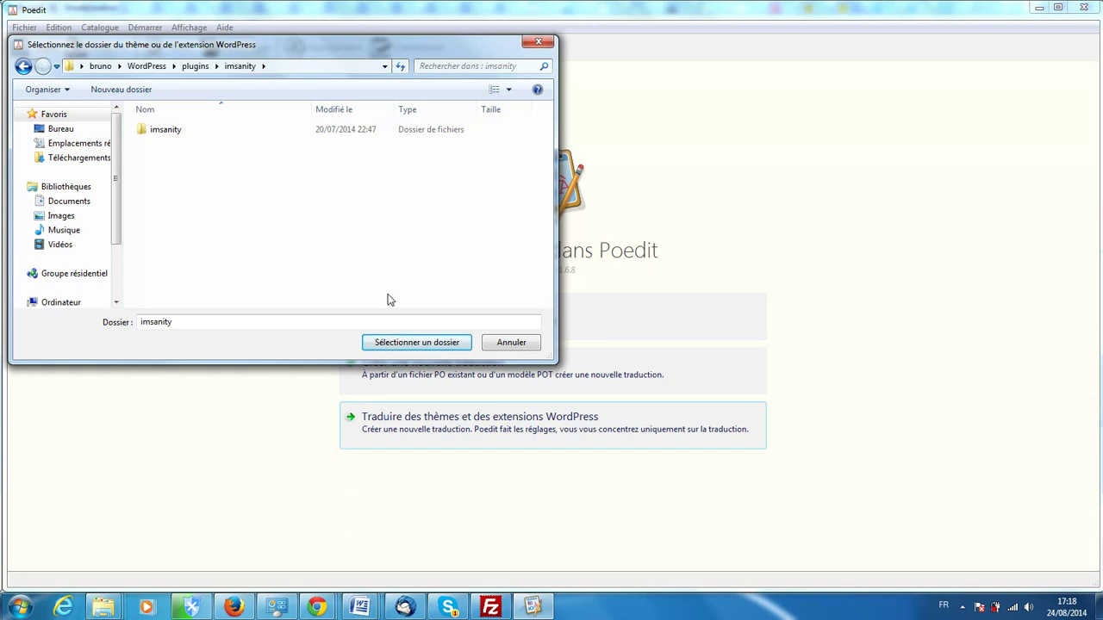
pyautogui.click(166, 129)
pyautogui.click(419, 342)
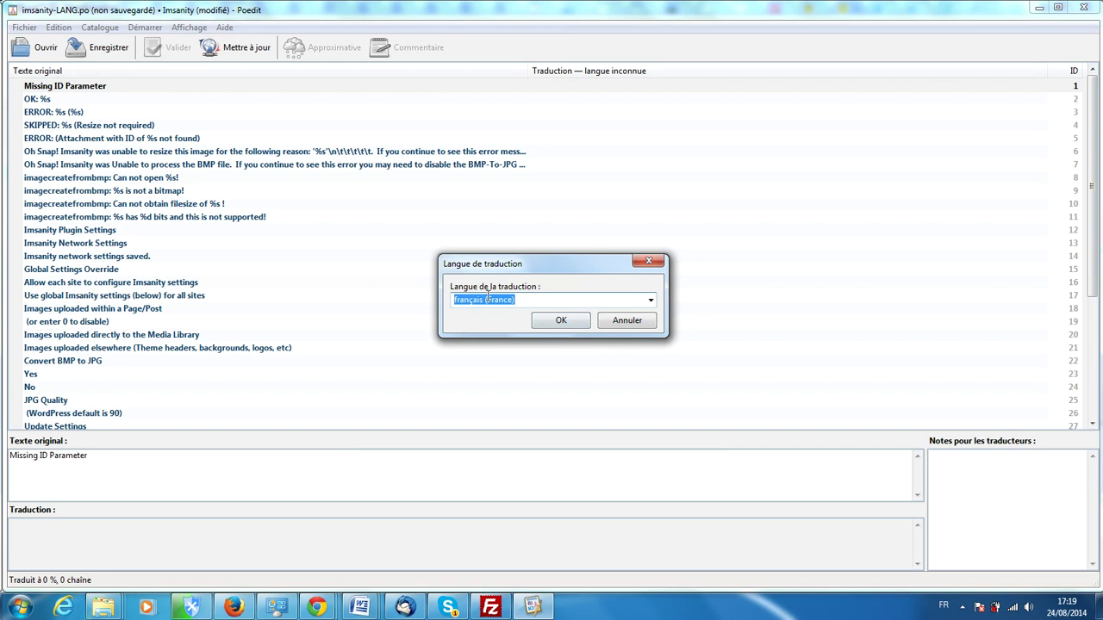
pyautogui.click(560, 322)
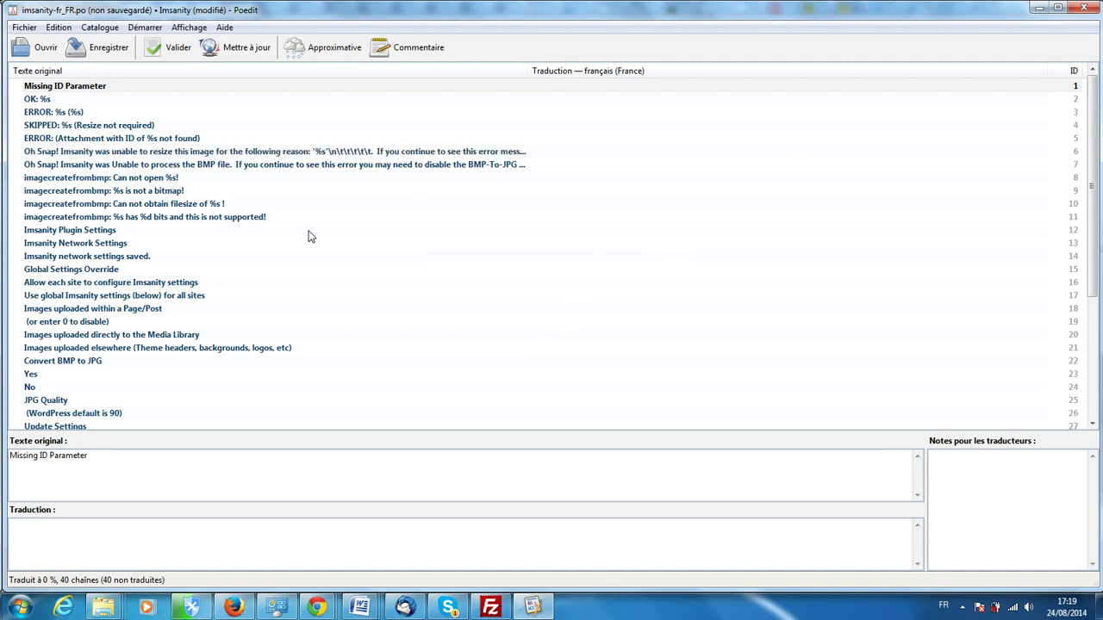
# - Translate the string "Missing ID Parameter" as "Manque les paramètres de l'ID"
pyautogui.moveTo(1094, 251)
pyautogui.mouseDown()
pyautogui.moveTo(1099, 353)
pyautogui.moveTo(1100, 250)
pyautogui.mouseUp()
pyautogui.write('Manque ')
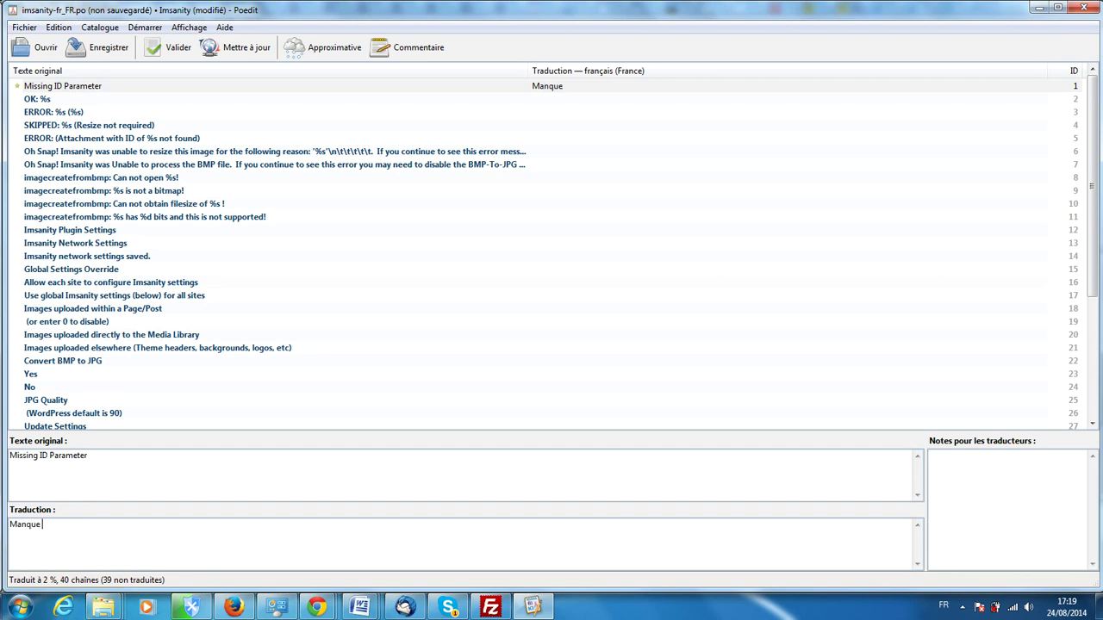
pyautogui.write("les paramètres de l'ID")
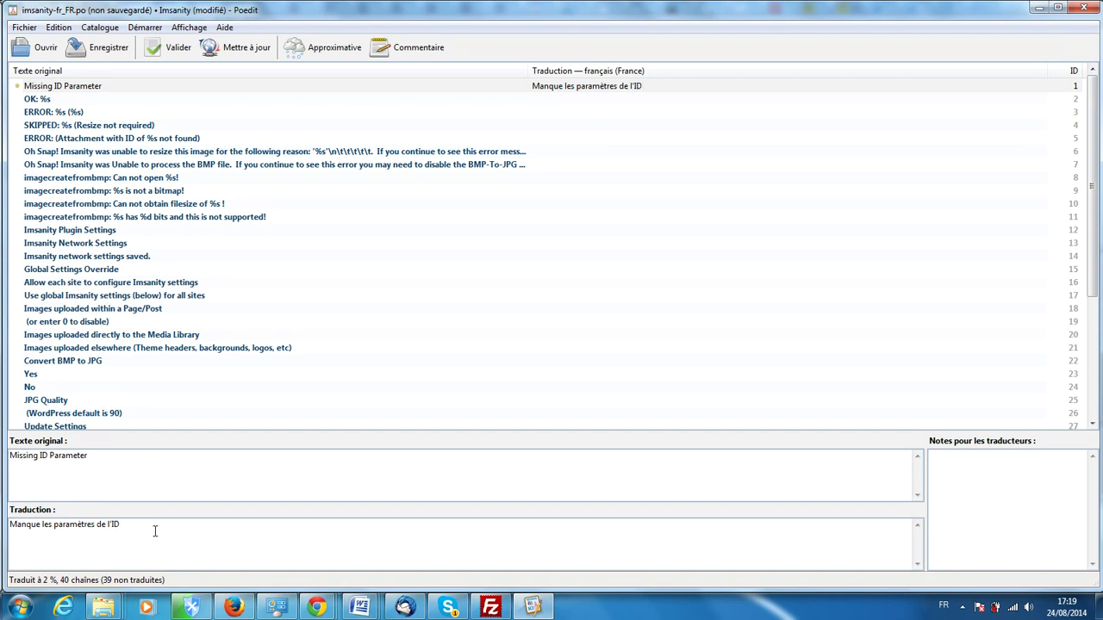
# - Copy the source text "OK: %s" of the second string unchanged into its translation
pyautogui.hotkey('ctrl', 'Down')
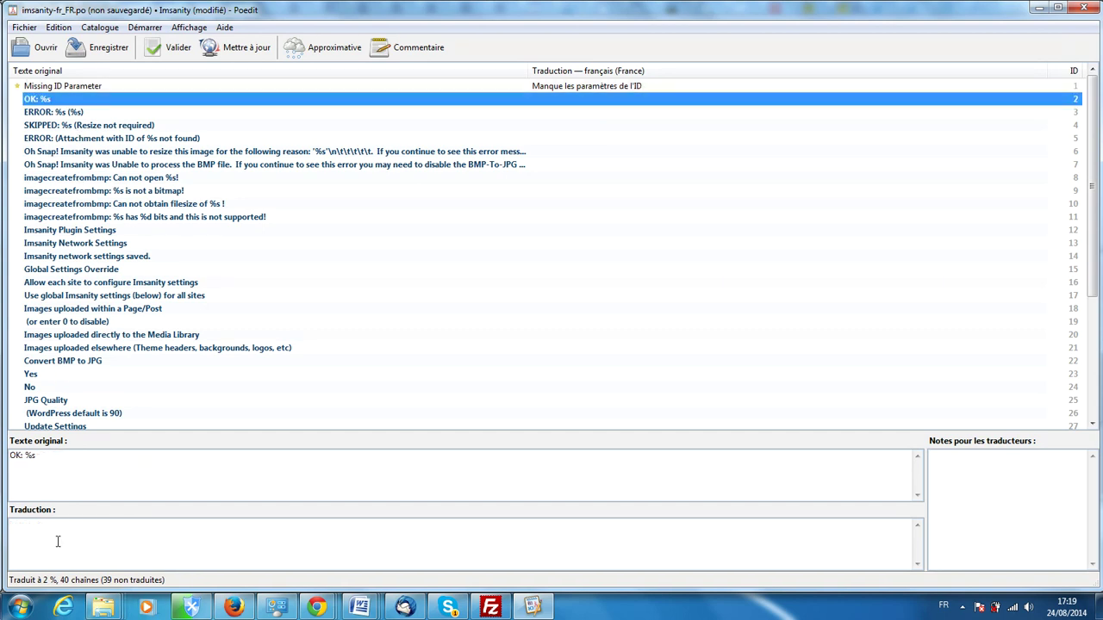
pyautogui.moveTo(38, 455); pyautogui.dragTo(7, 455)
pyautogui.rightClick(21, 457)
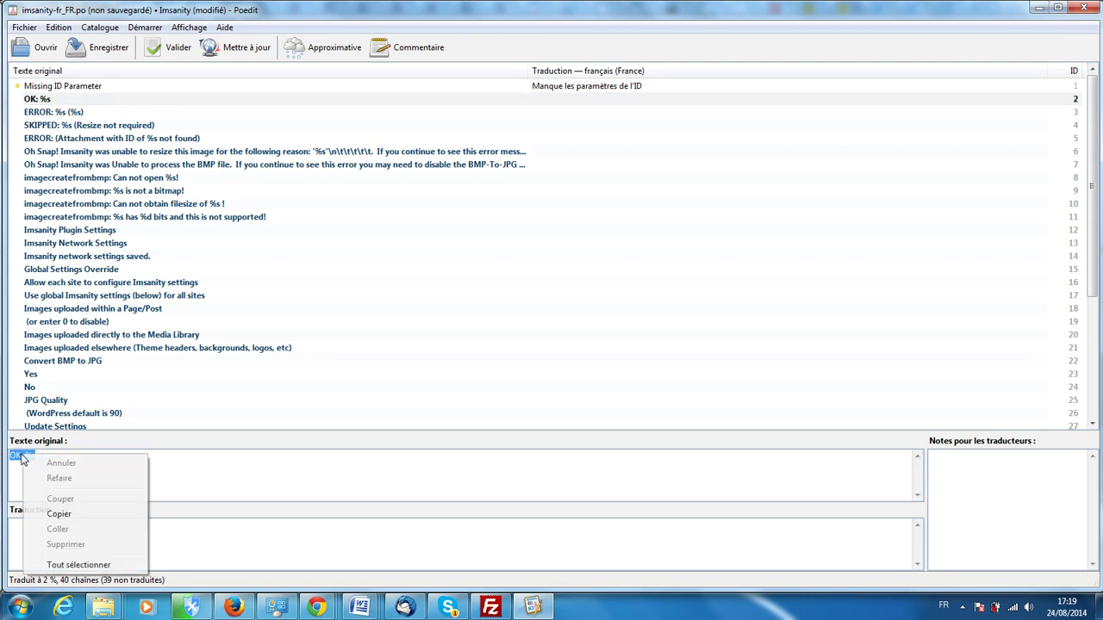
pyautogui.click(78, 520)
pyautogui.click(34, 525)
pyautogui.rightClick(39, 522)
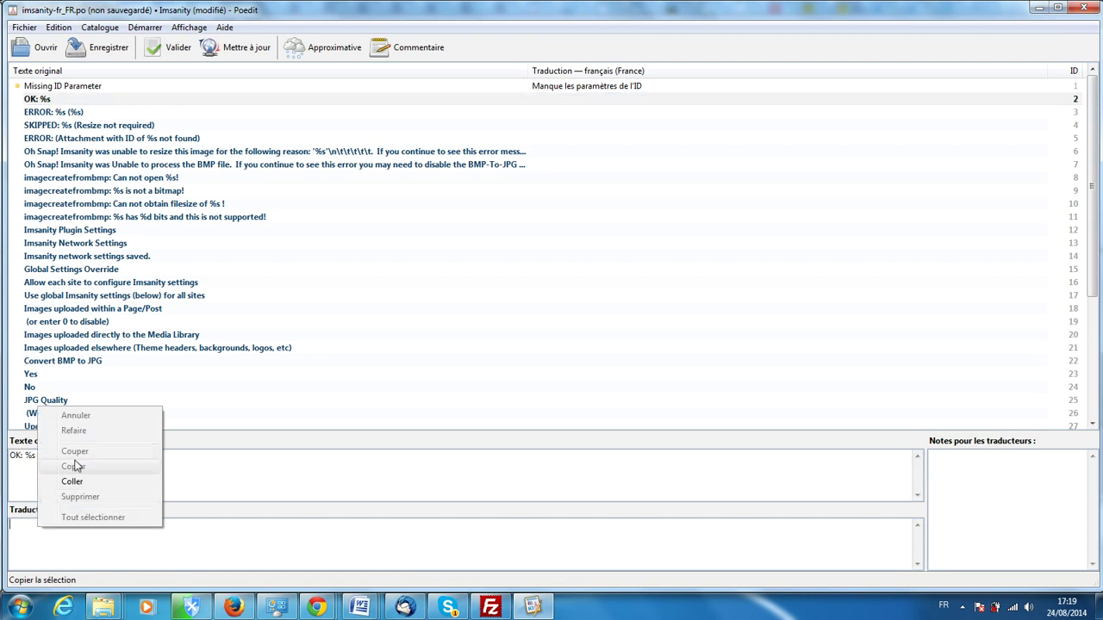
pyautogui.click(71, 482)
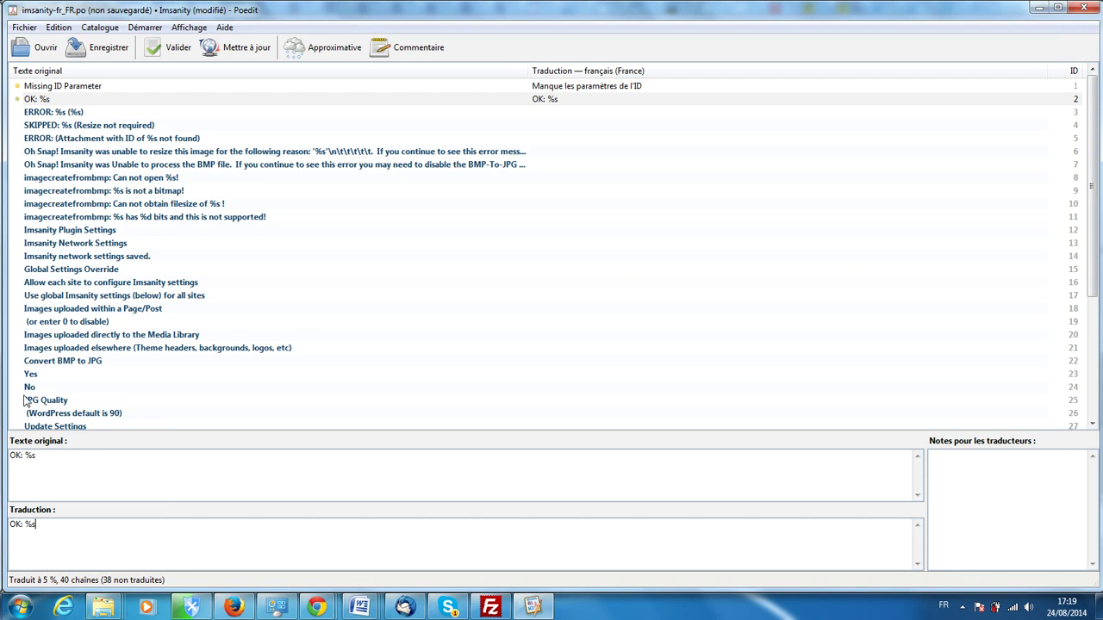
# - Translate the third string, "ERROR: %s (%s)", as "ERREUR: %s (%s)"
pyautogui.click(95, 113)
pyautogui.moveTo(75, 462); pyautogui.dragTo(5, 456)
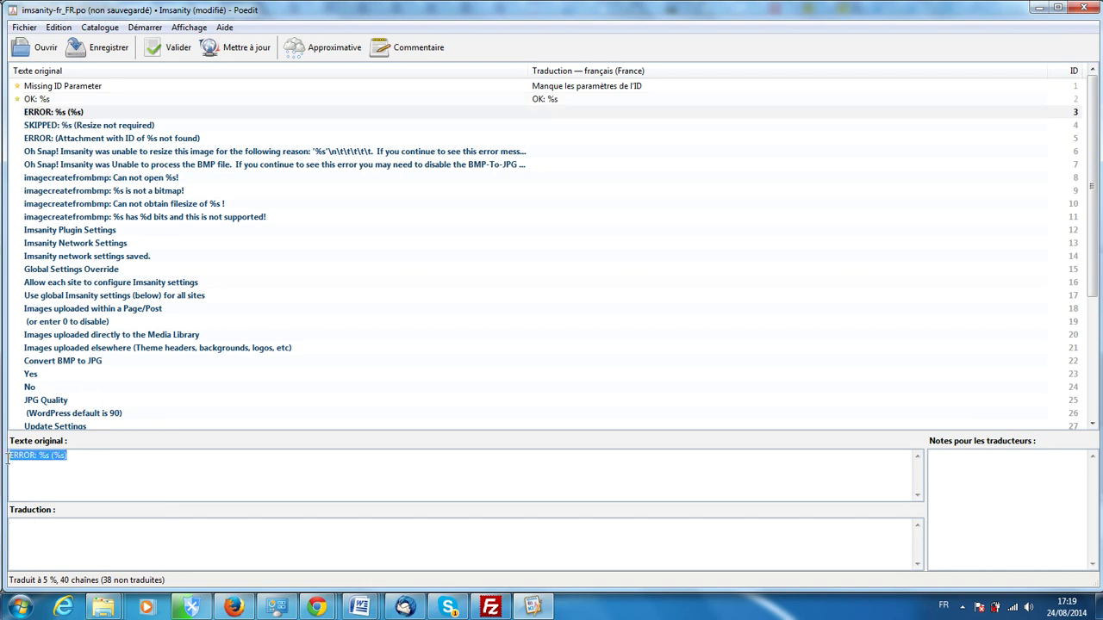
pyautogui.rightClick(42, 457)
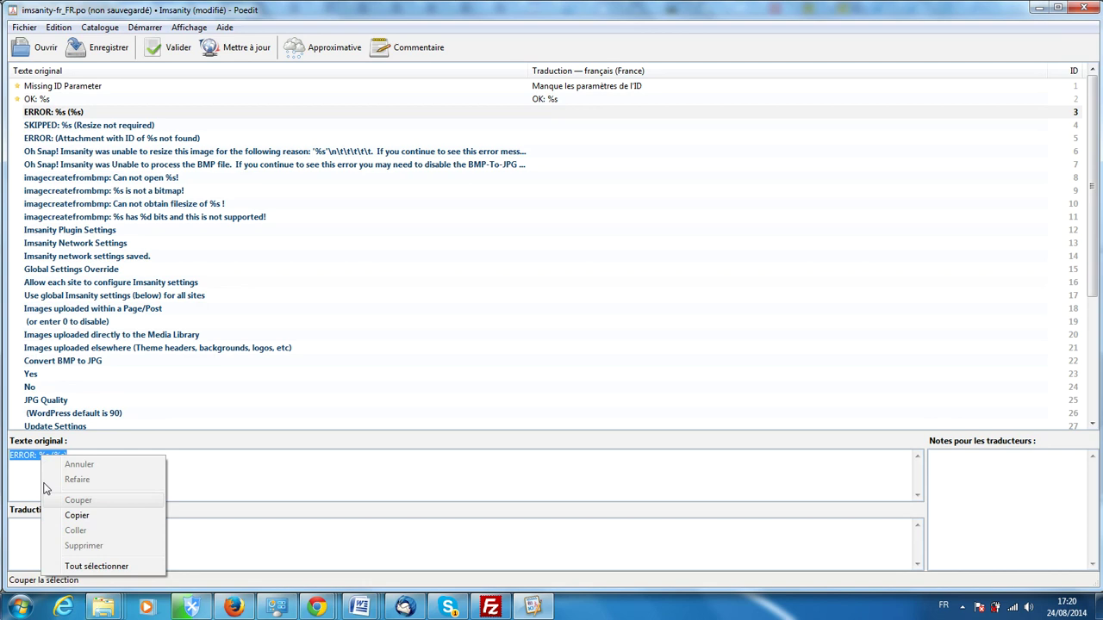
pyautogui.click(87, 517)
pyautogui.click(58, 544)
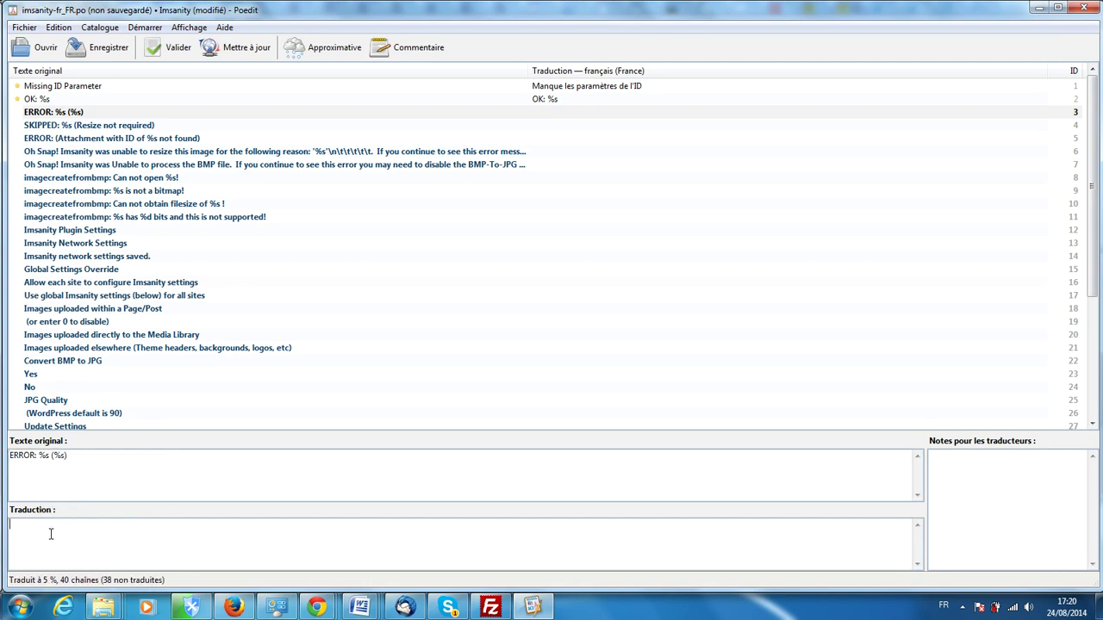
pyautogui.write('ERREUR: %s (')
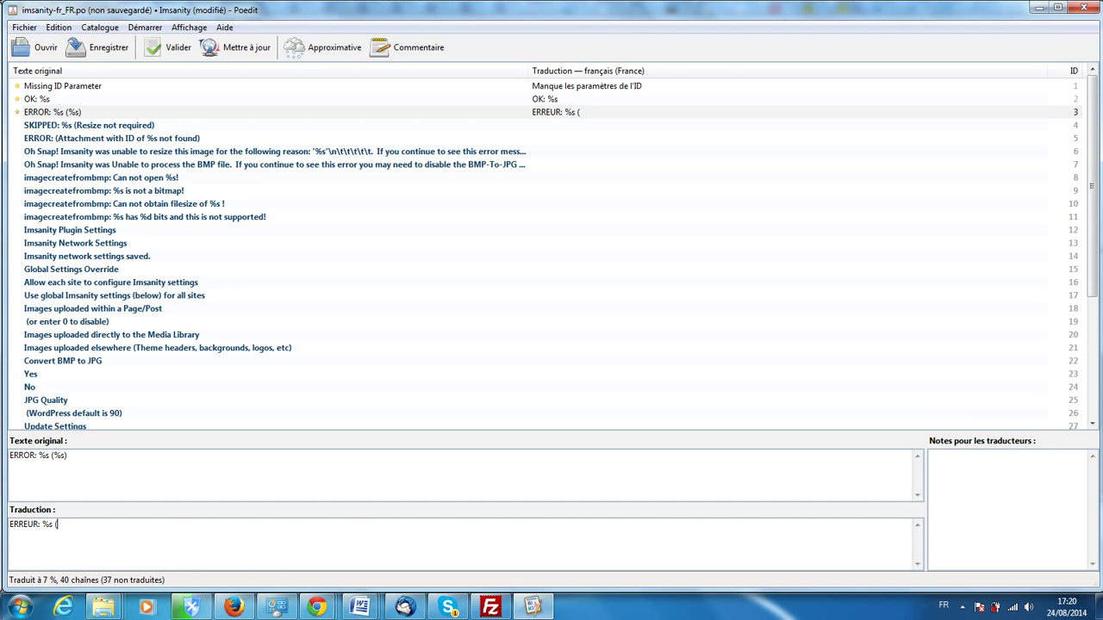
pyautogui.write('%s')
# - Save the French translation of the Imsanity plugin as a PO catalogue
pyautogui.click(97, 47)
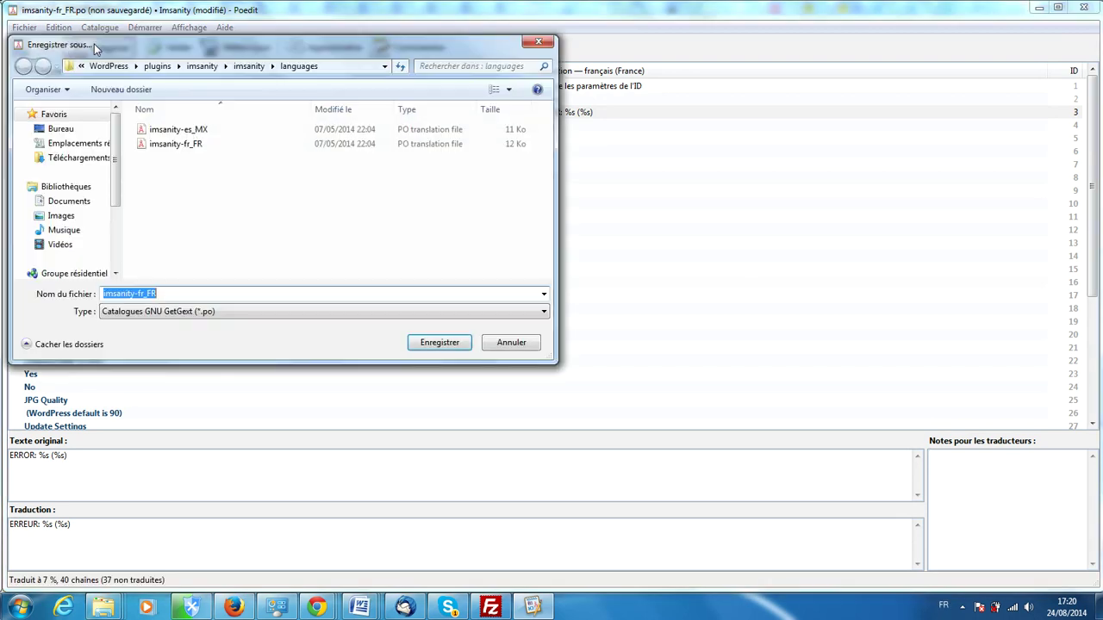